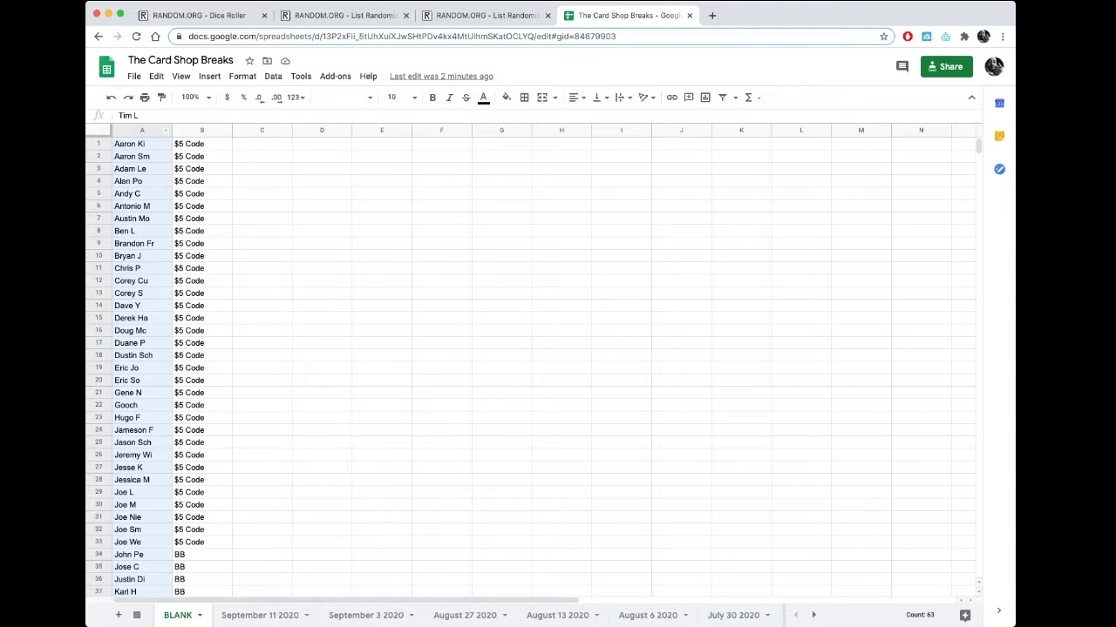
Review the $5 Code, BB and FB entries assigned in column B beside the participant names.
click(201, 144)
drag(201, 542, 201, 144)
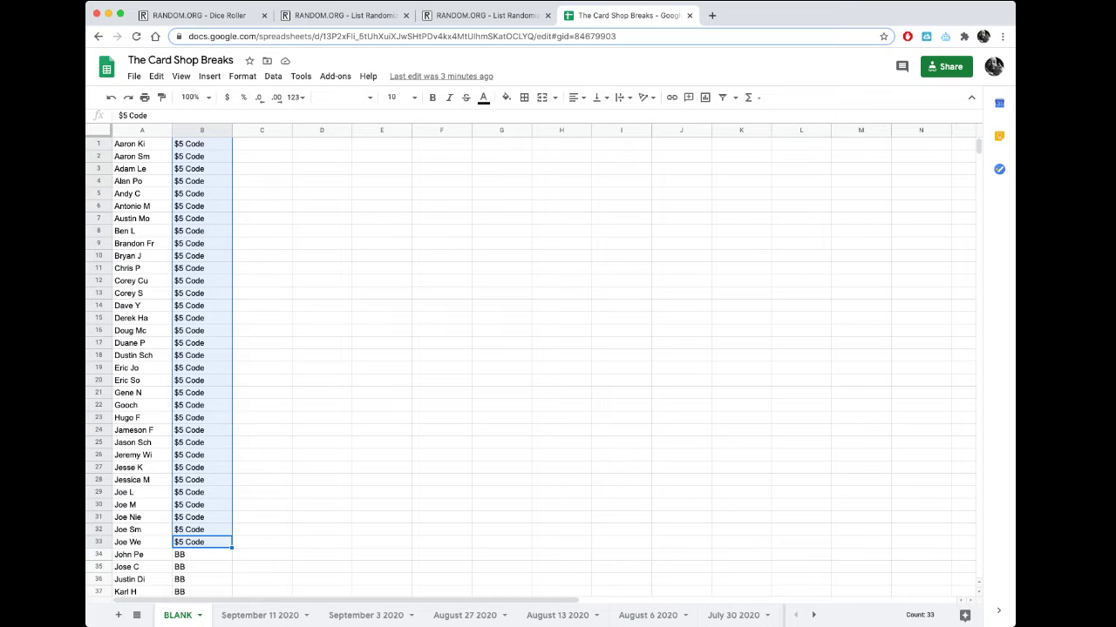
click(321, 269)
scroll(322, 268, down, 5)
scroll(523, 366, down, 3)
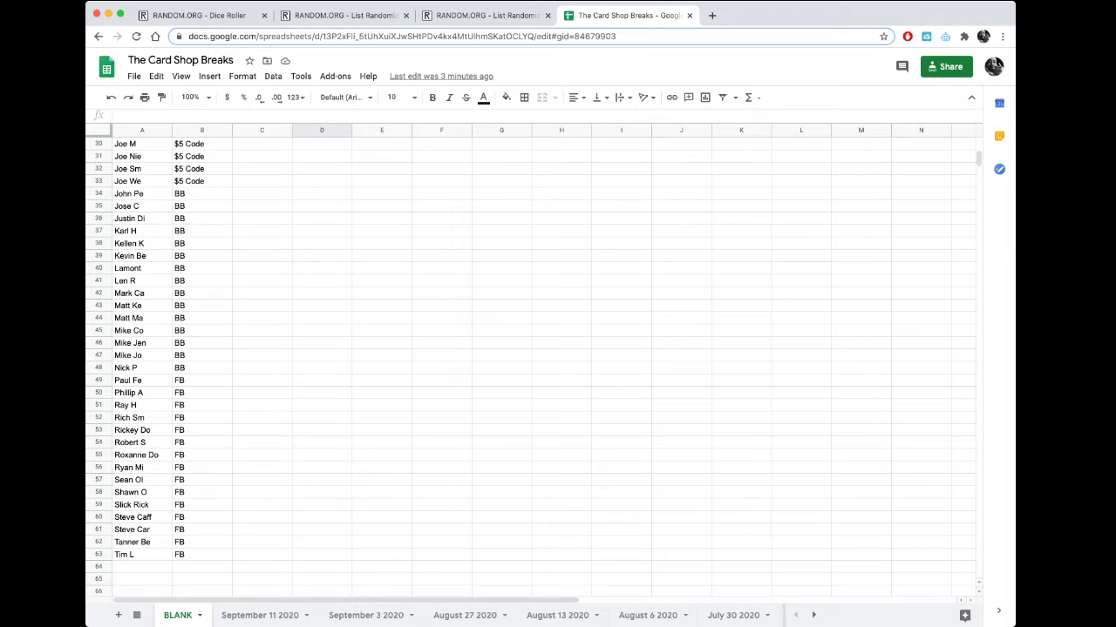
drag(141, 193, 201, 554)
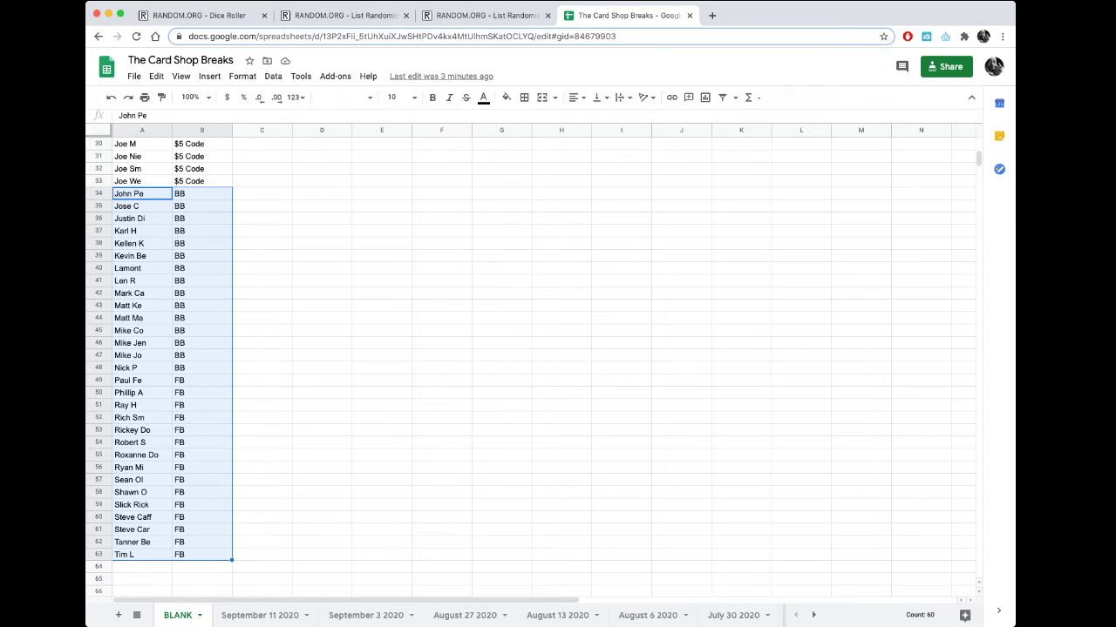
drag(202, 368, 201, 193)
drag(202, 380, 201, 554)
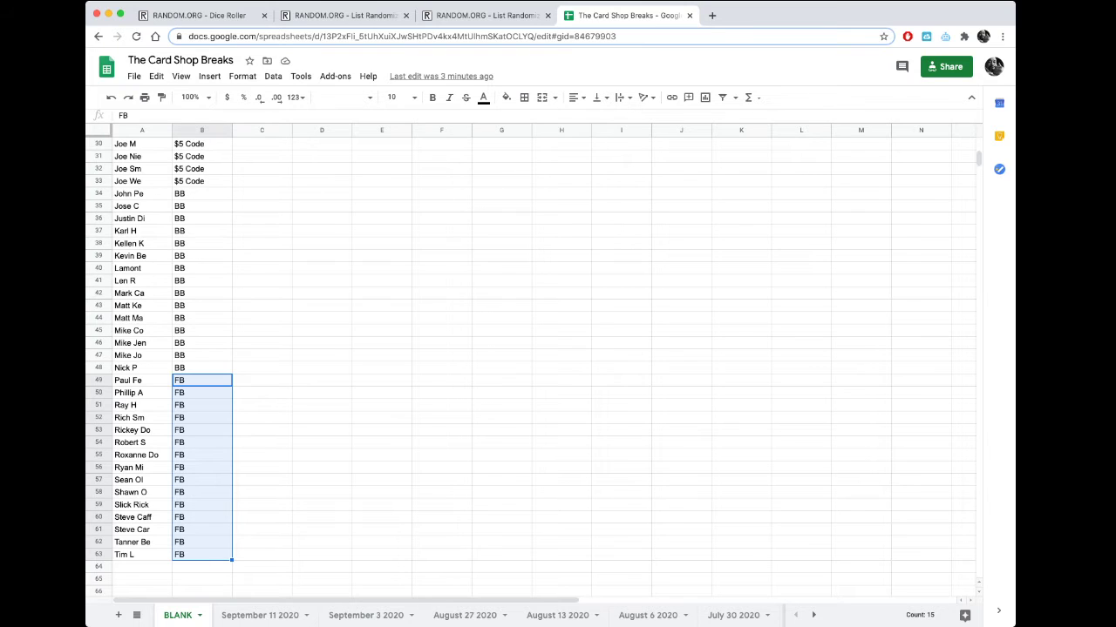
Roll two virtual dice in the RANDOM.ORG Dice Roller.
click(200, 14)
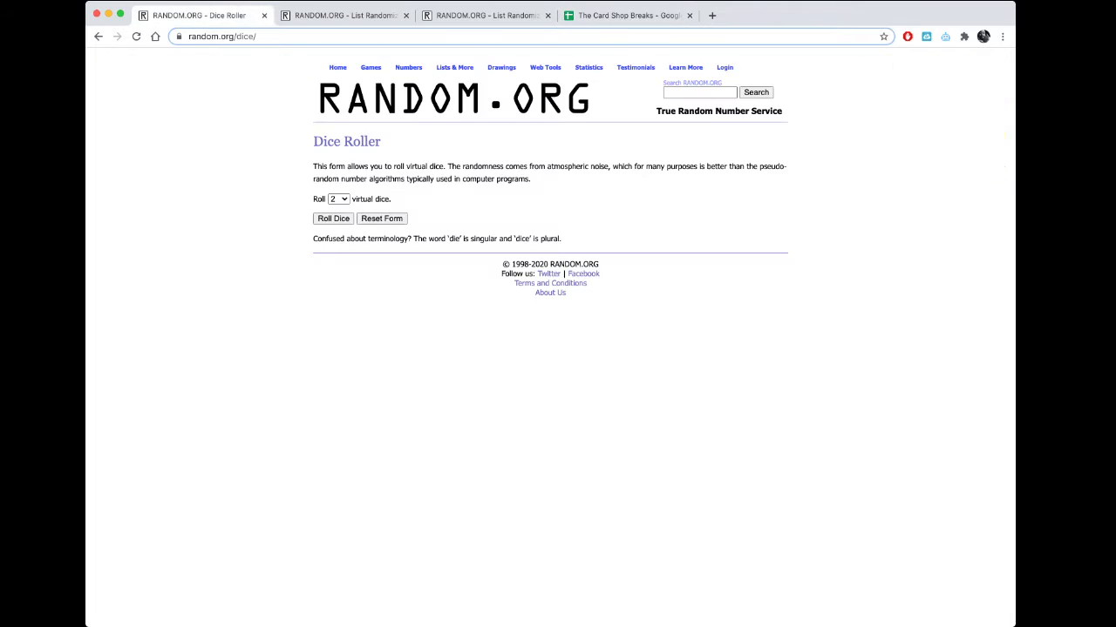
click(333, 218)
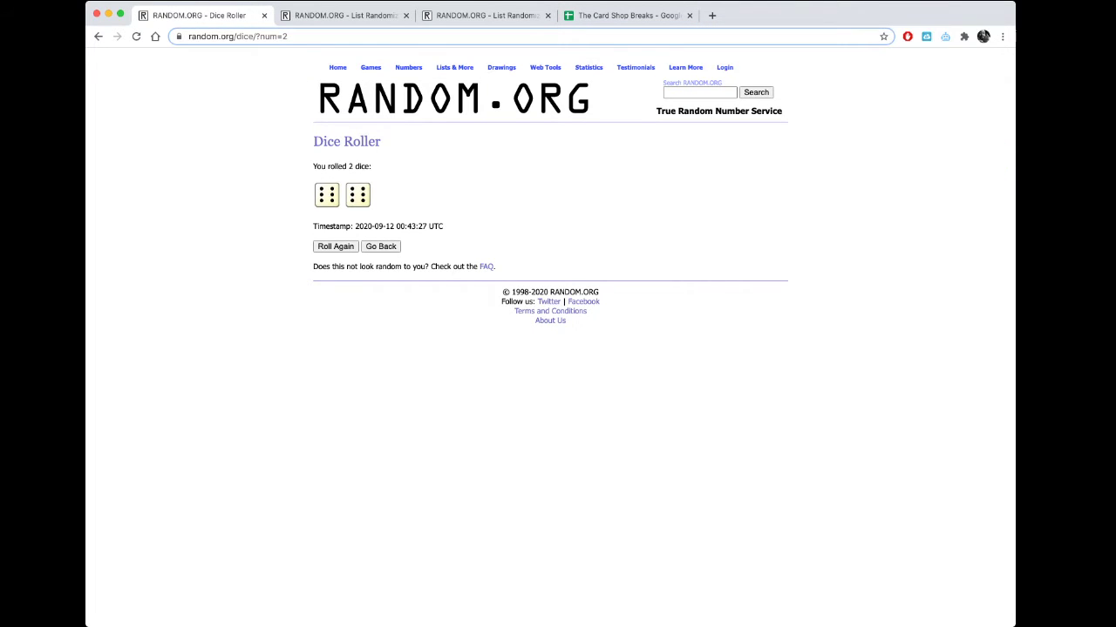
Copy the participant names in A1:A63 from the Google Sheet into the first RANDOM.ORG List Randomizer.
click(340, 15)
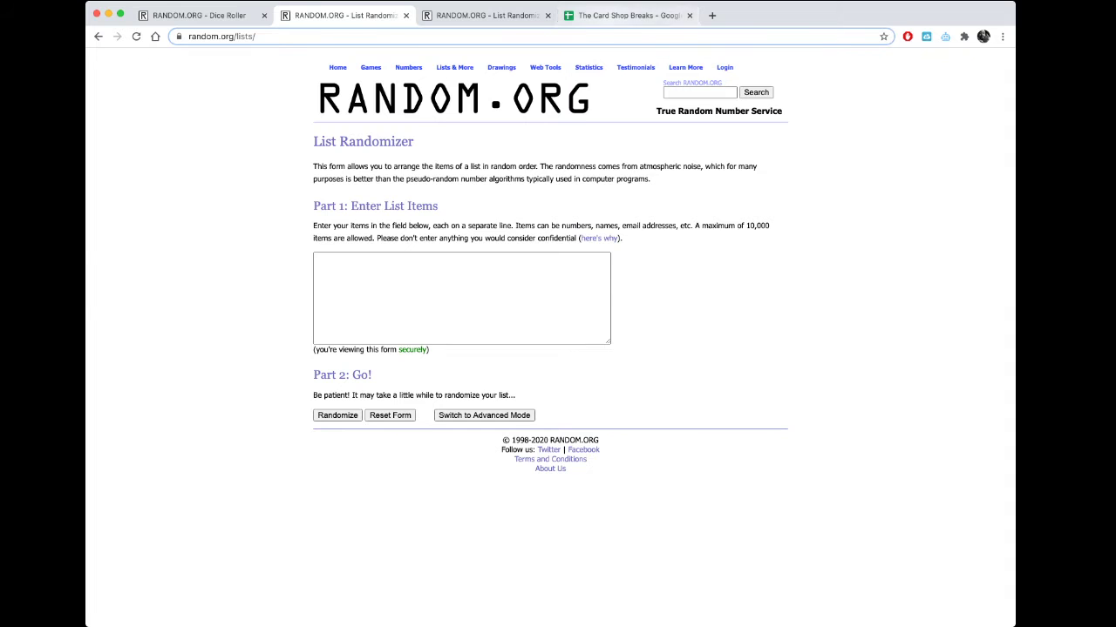
click(625, 15)
scroll(523, 349, up, 10)
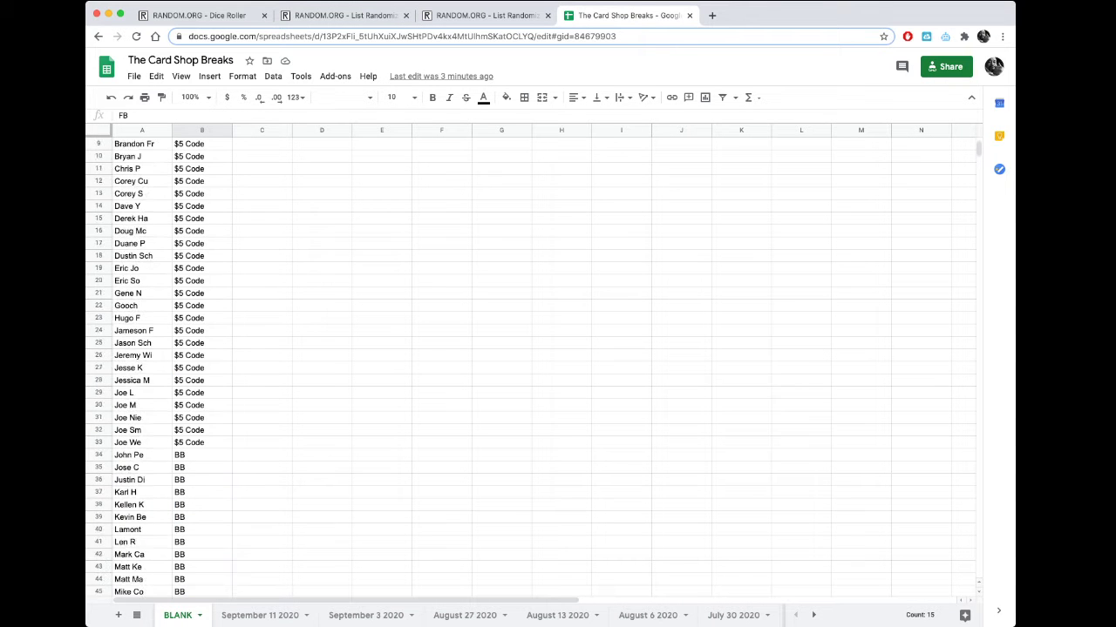
click(141, 143)
scroll(141, 348, down, 10)
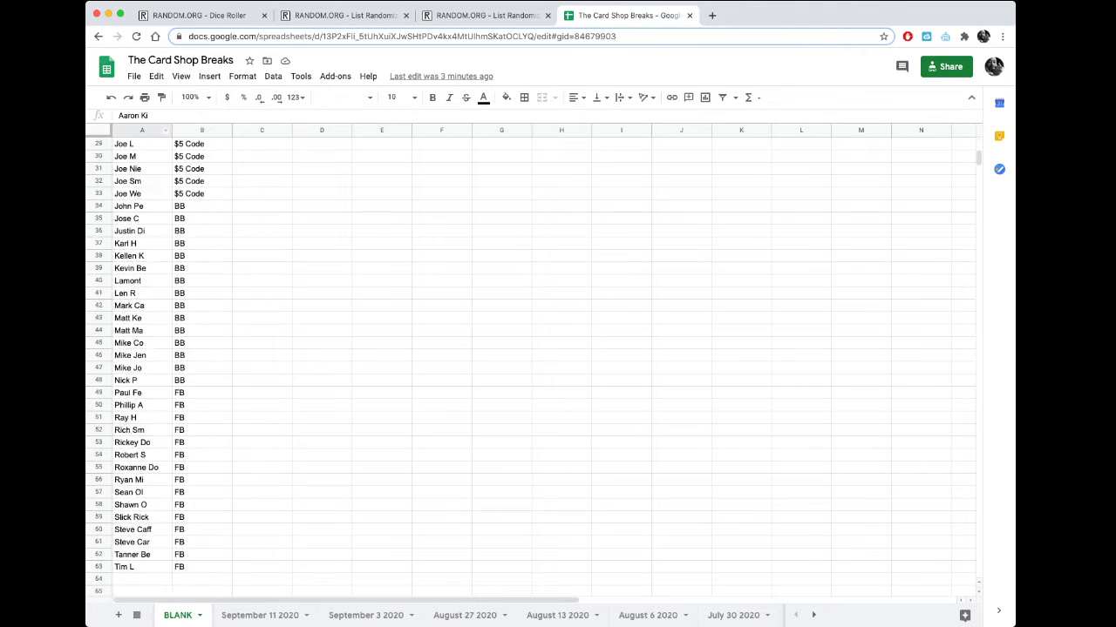
shift+click(141, 256)
key(super+c)
click(340, 15)
click(462, 296)
key(super+v)
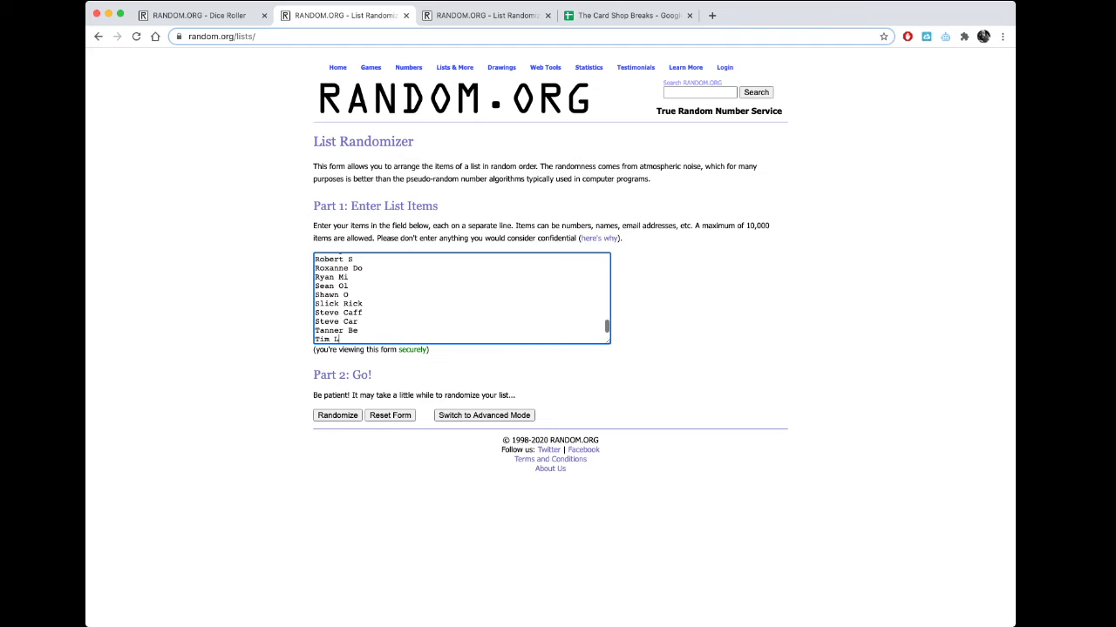
Copy the prize entries in B1:B63 from the Google Sheet into the second RANDOM.ORG List Randomizer.
click(625, 14)
click(201, 255)
scroll(202, 256, up, 8)
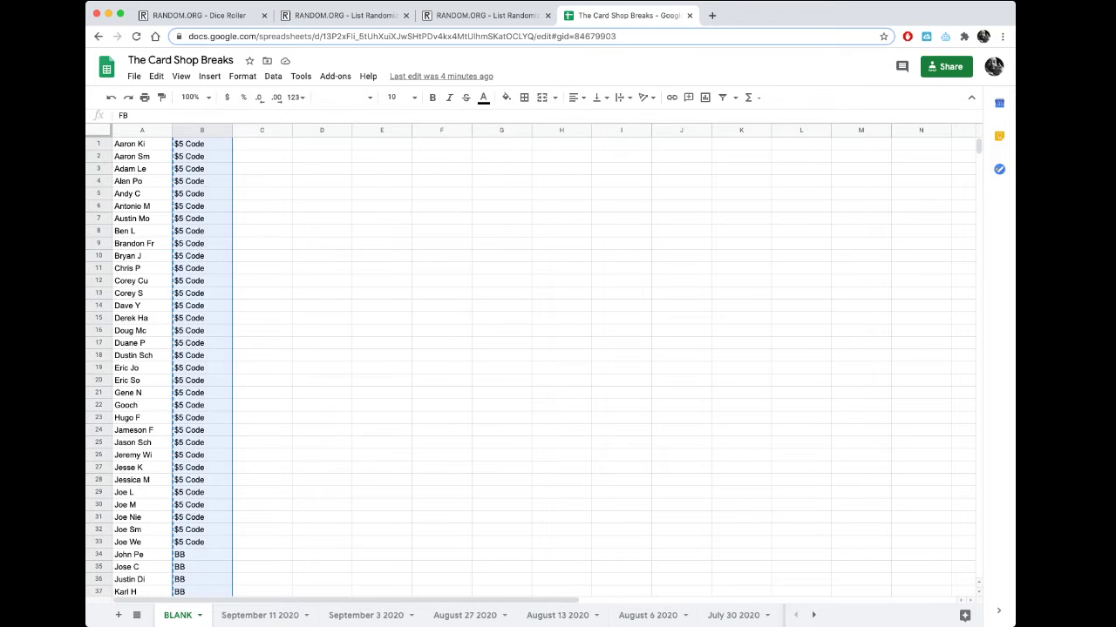
key(ctrl+shift+Tab)
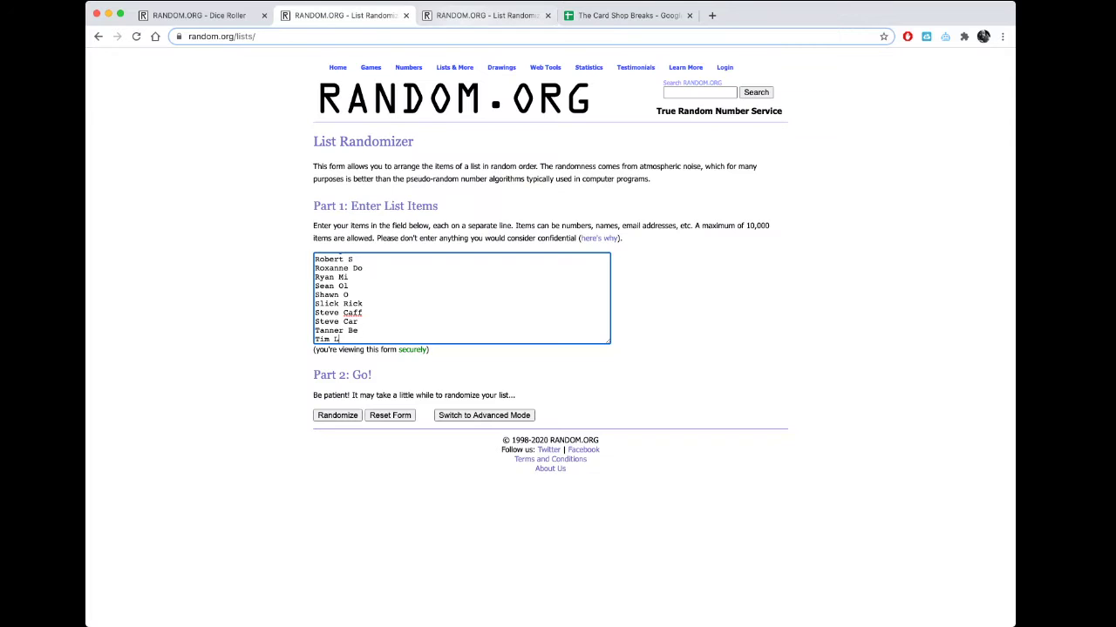
key(super+a)
key(BackSpace)
key(super+v)
Check the dice roll, randomize the list of names 12 times, and highlight the randomization count.
key(ctrl+shift+Tab)
key(ctrl+shift+Tab)
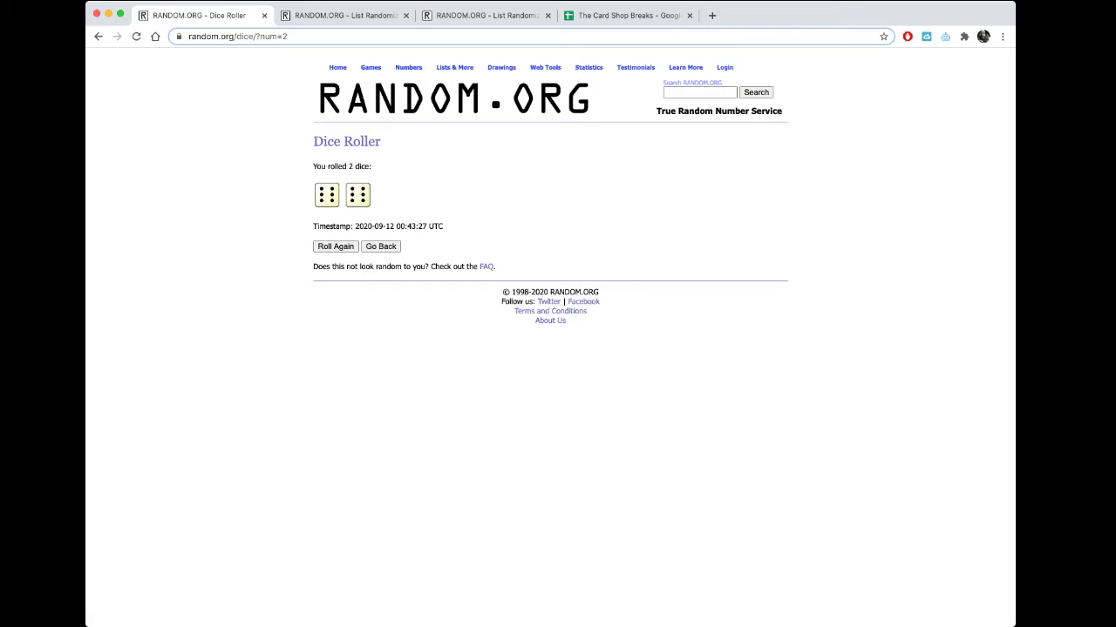
key(ctrl+Tab)
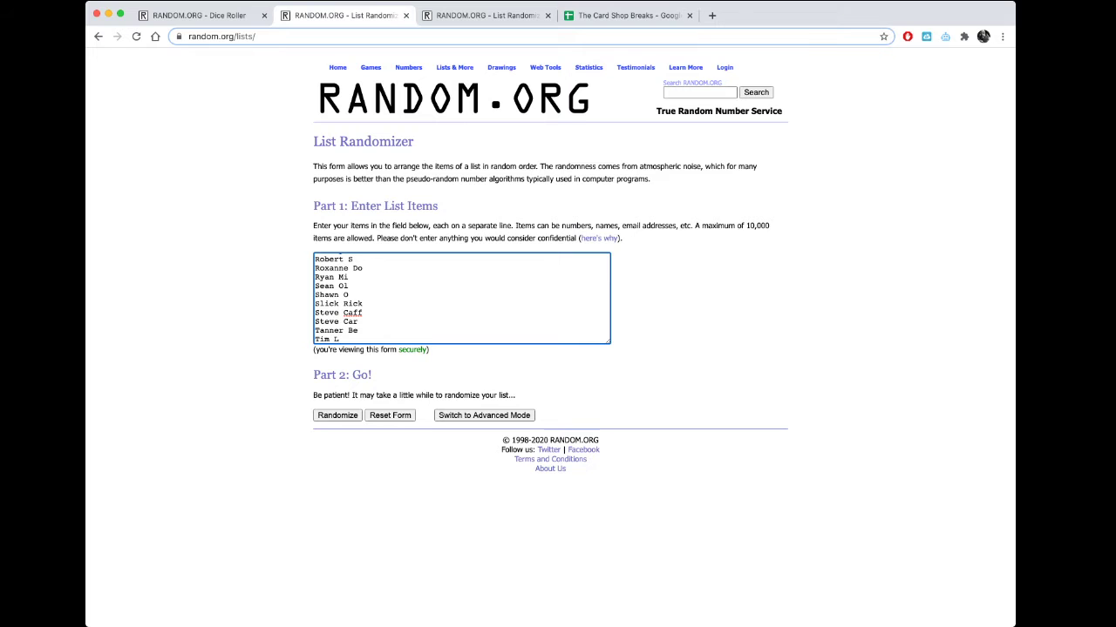
click(337, 414)
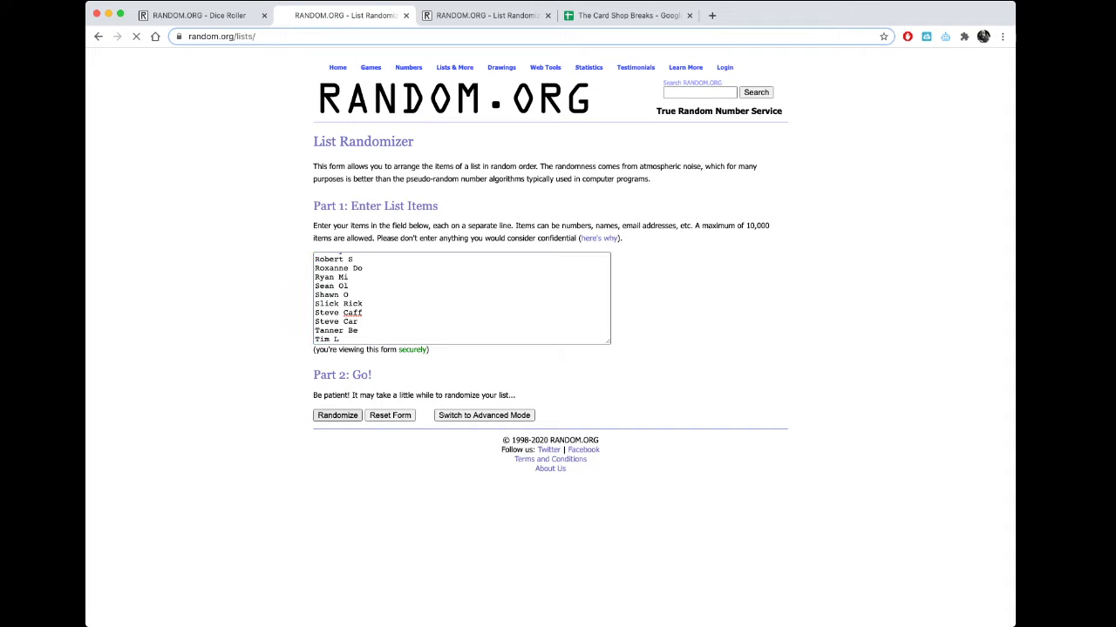
scroll(557, 331, down, 10)
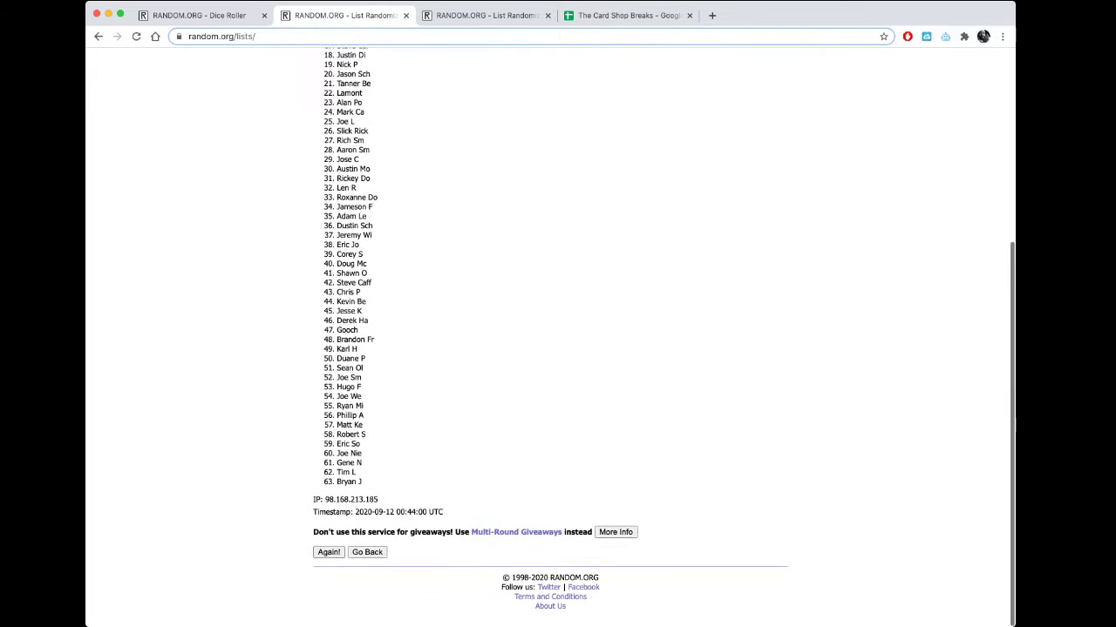
click(329, 553)
scroll(550, 331, down, 10)
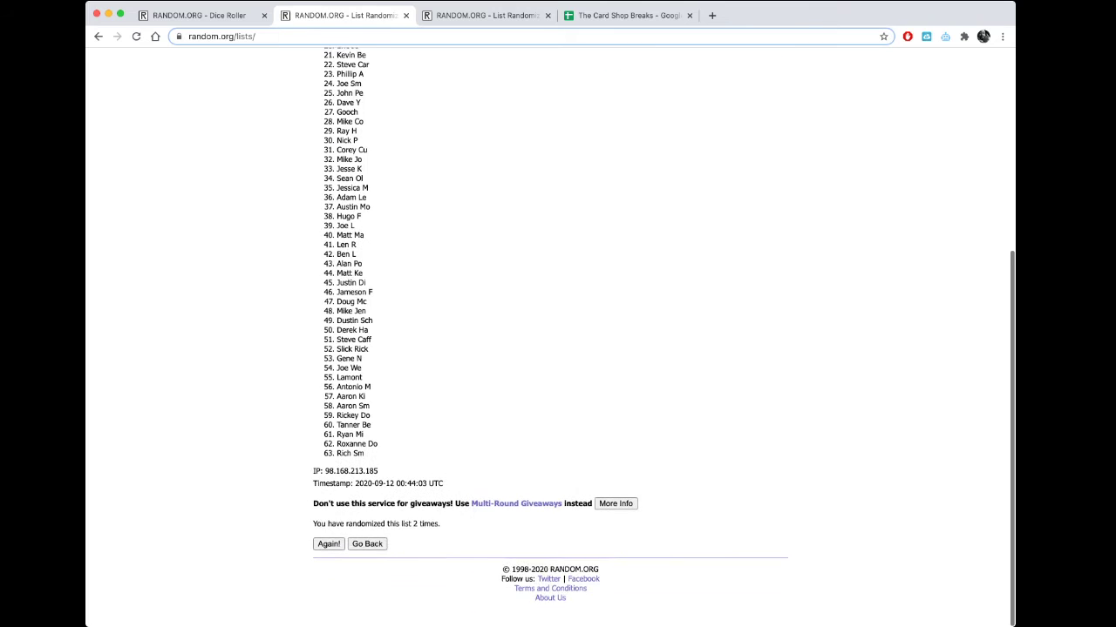
click(328, 554)
scroll(549, 331, down, 10)
scroll(549, 331, down, 10)
scroll(549, 331, down, 5)
click(329, 554)
scroll(549, 332, down, 10)
click(329, 554)
scroll(550, 331, down, 10)
click(329, 555)
scroll(549, 331, down, 8)
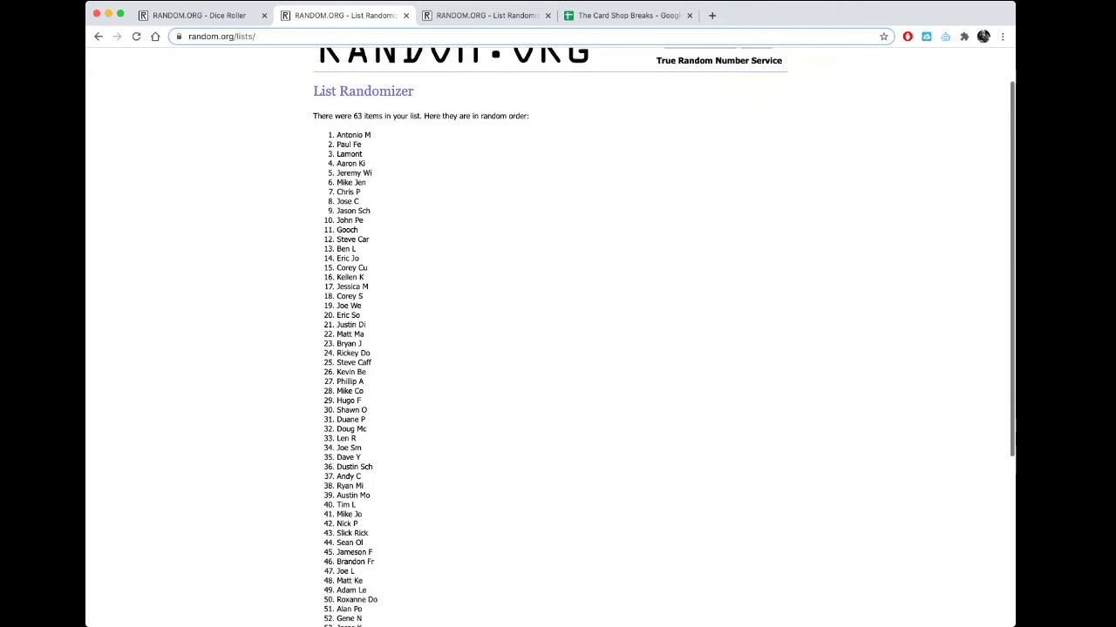
click(329, 585)
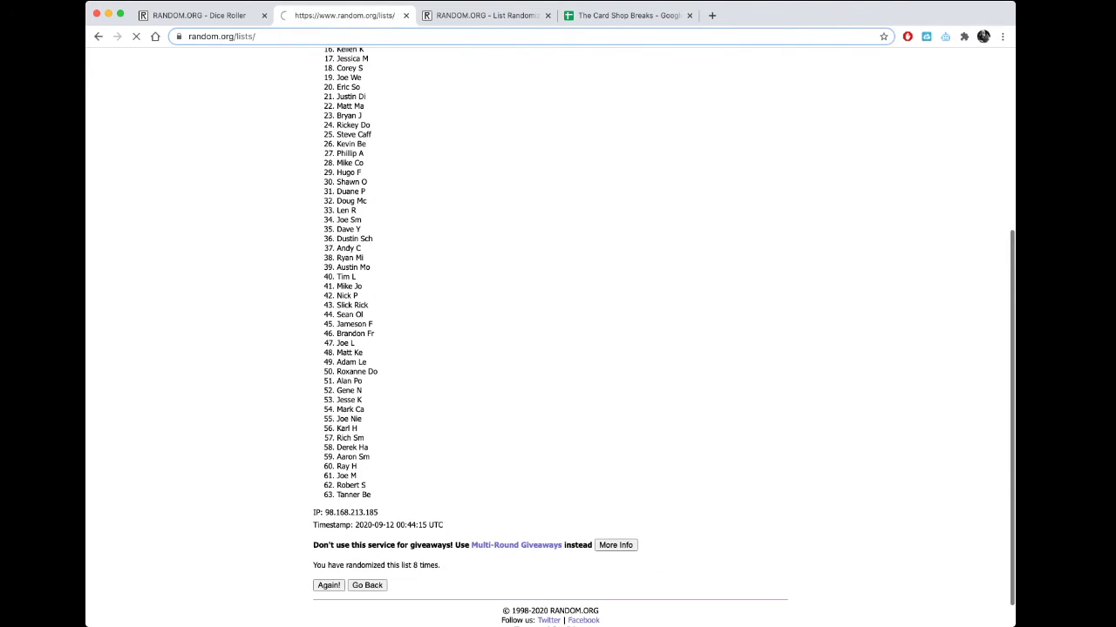
scroll(549, 331, down, 10)
click(328, 554)
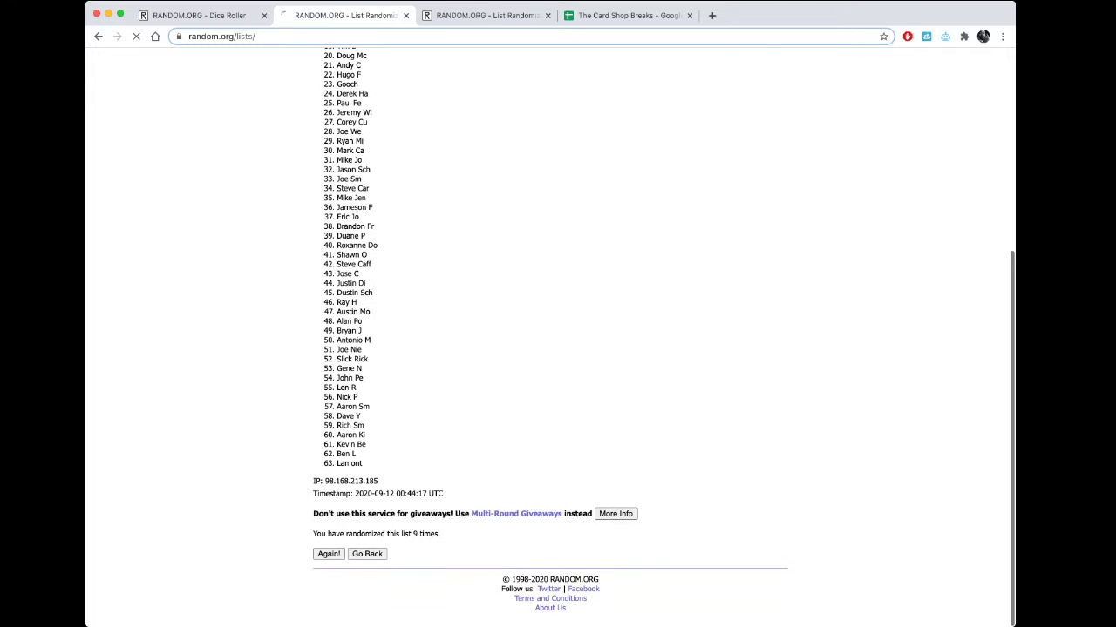
scroll(549, 332, down, 10)
click(328, 554)
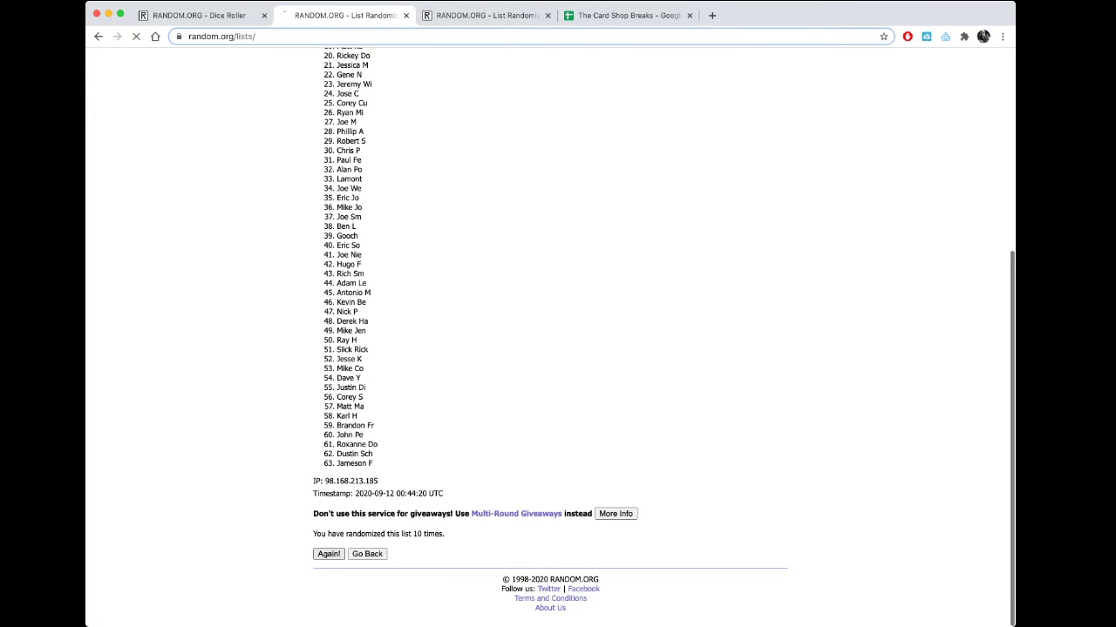
scroll(549, 332, down, 10)
click(328, 554)
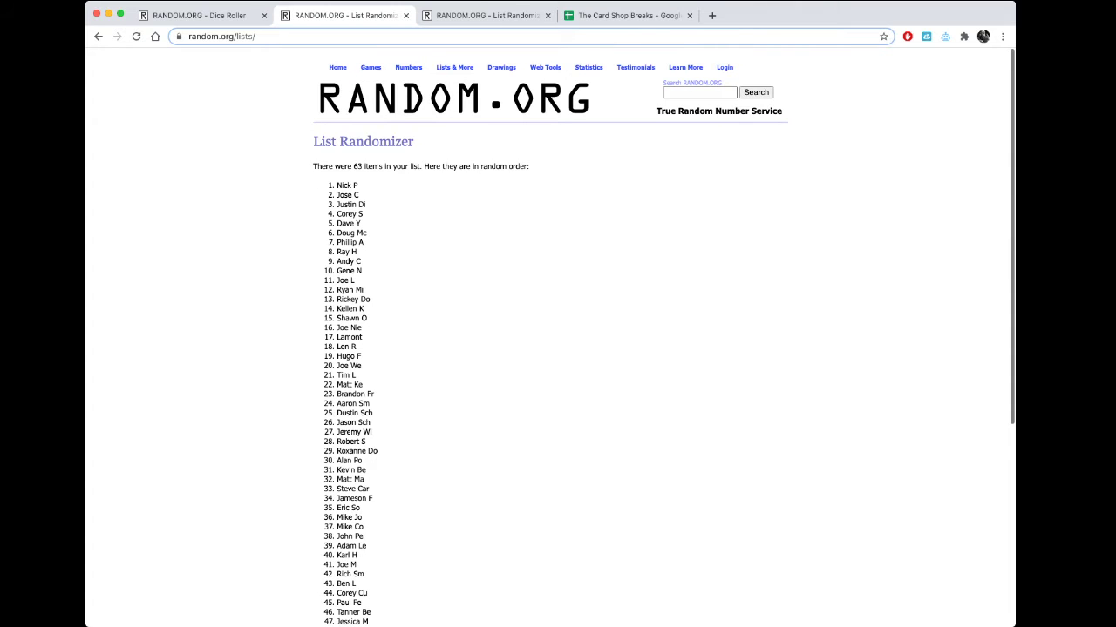
scroll(558, 349, down, 5)
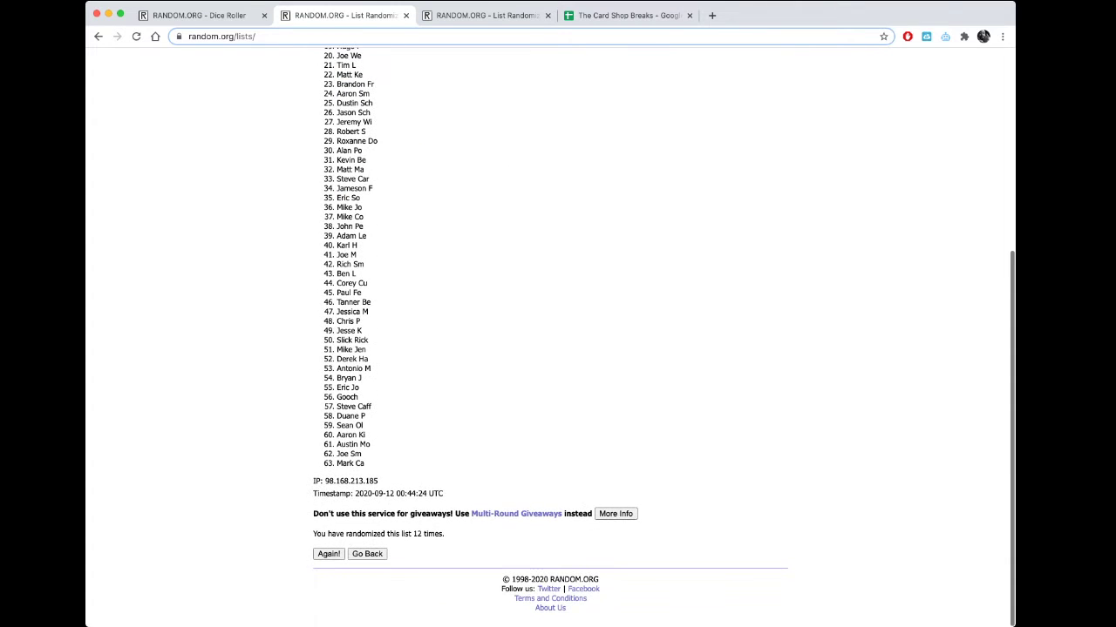
drag(404, 534, 444, 533)
Randomize the prize list 12 times in the second List Randomizer.
click(486, 14)
click(336, 415)
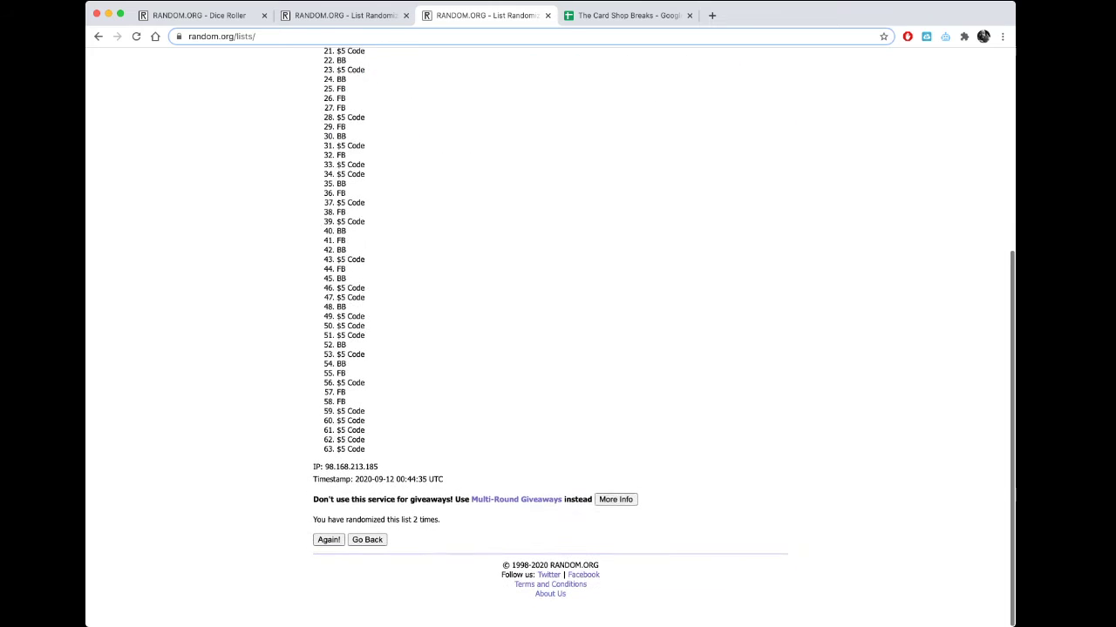
scroll(550, 338, down, 5)
click(329, 554)
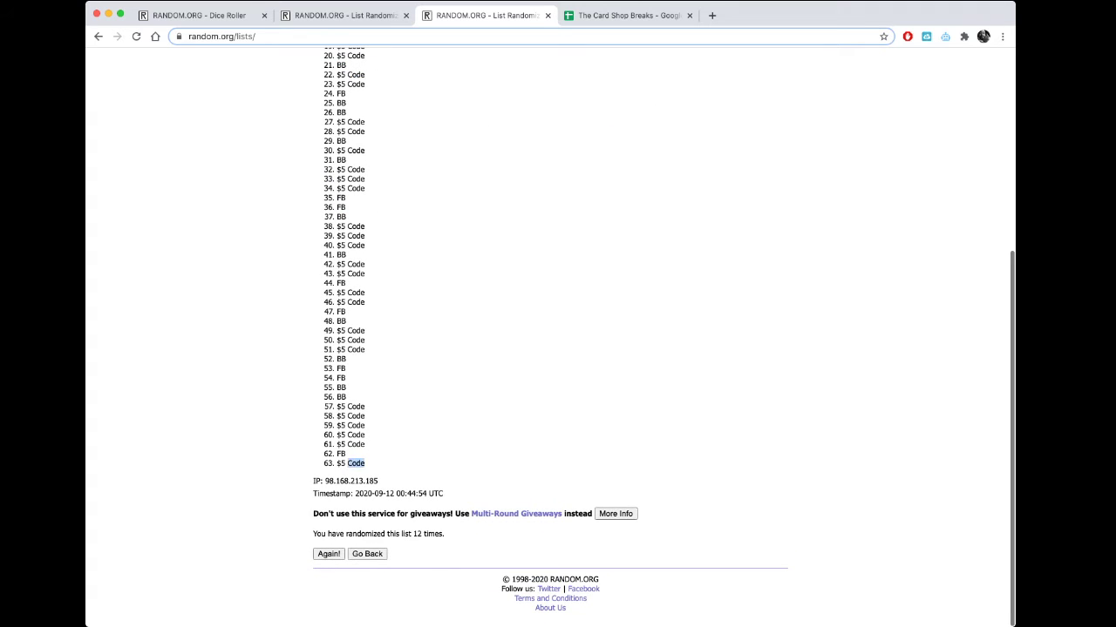
Copy the whole randomized prize list and paste it over the prizes in column B of the Google Sheet.
drag(367, 463, 336, 183)
key(ctrl+c)
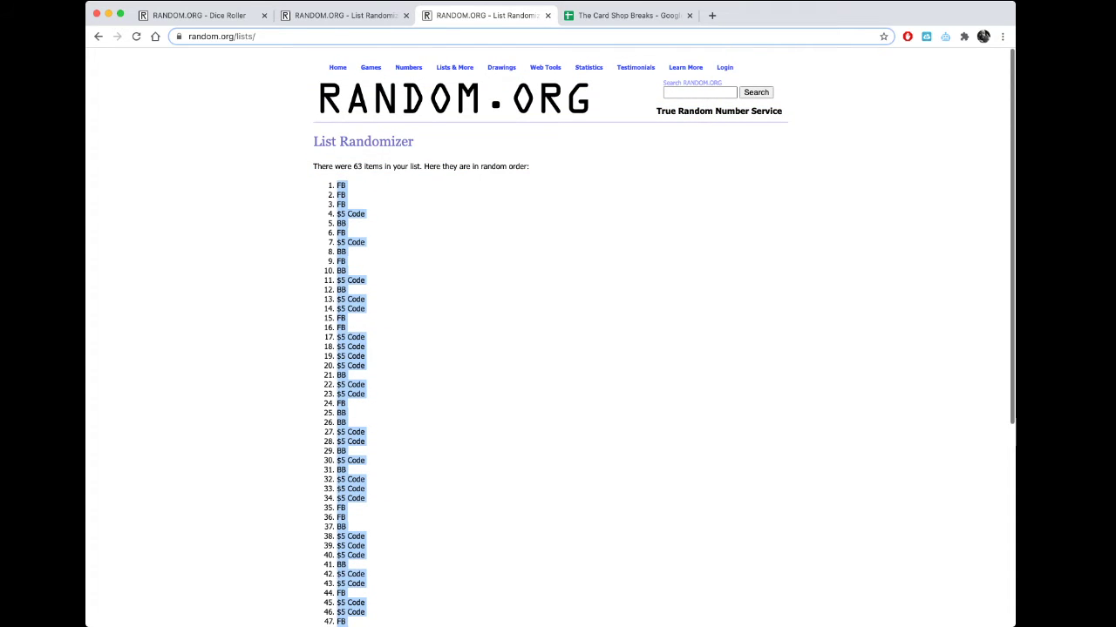
click(645, 15)
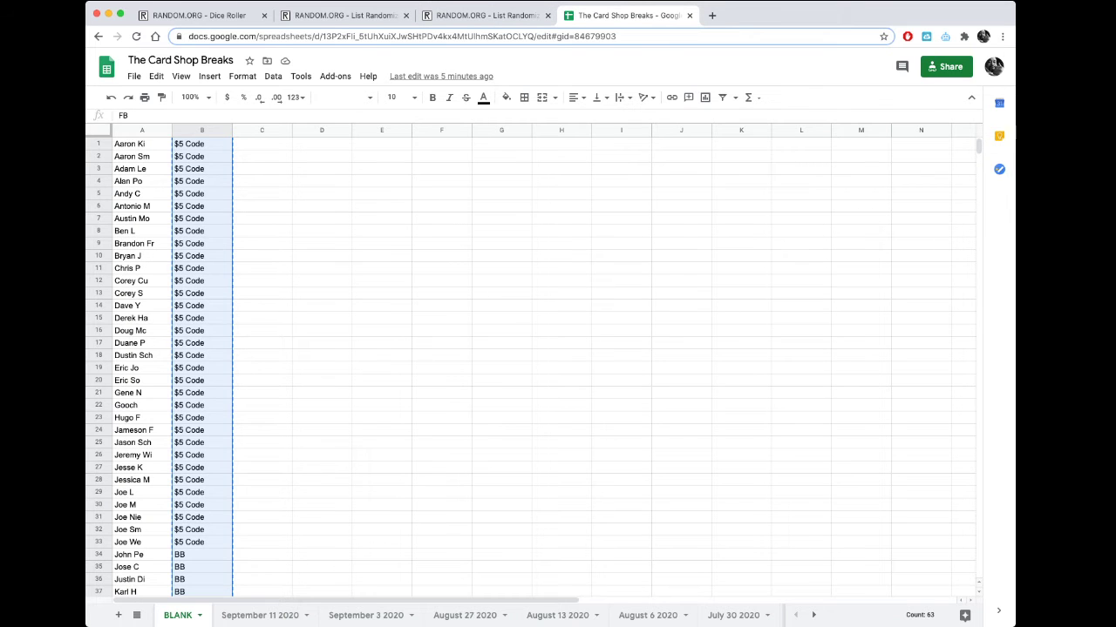
key(ctrl+v)
Copy the whole randomized name list and paste it over the names in column A of the Google Sheet, starting at A1.
click(488, 15)
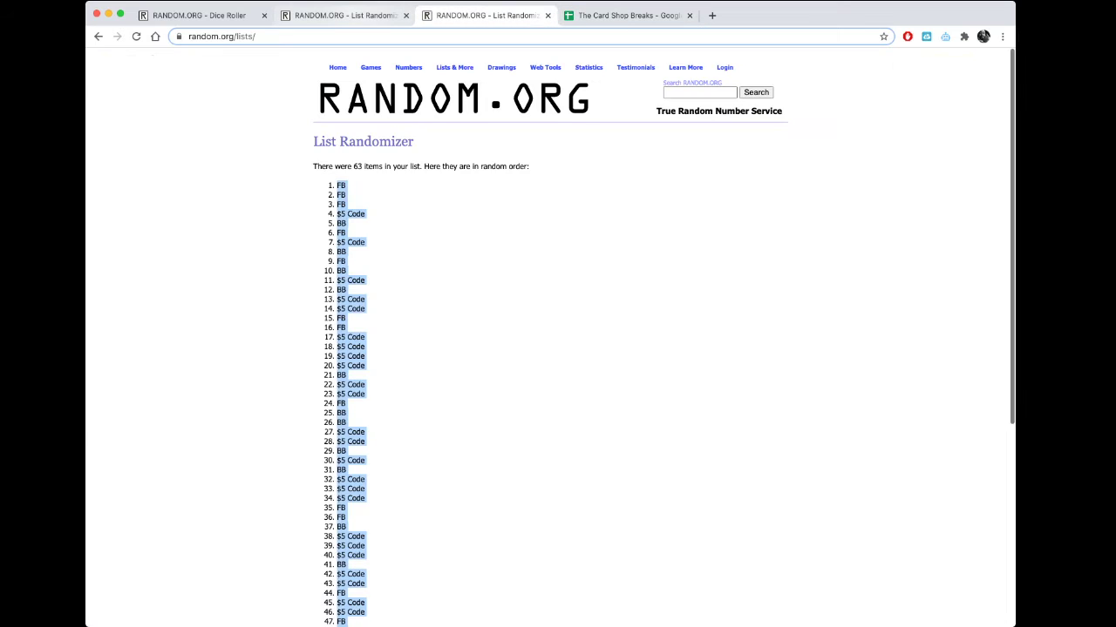
click(346, 15)
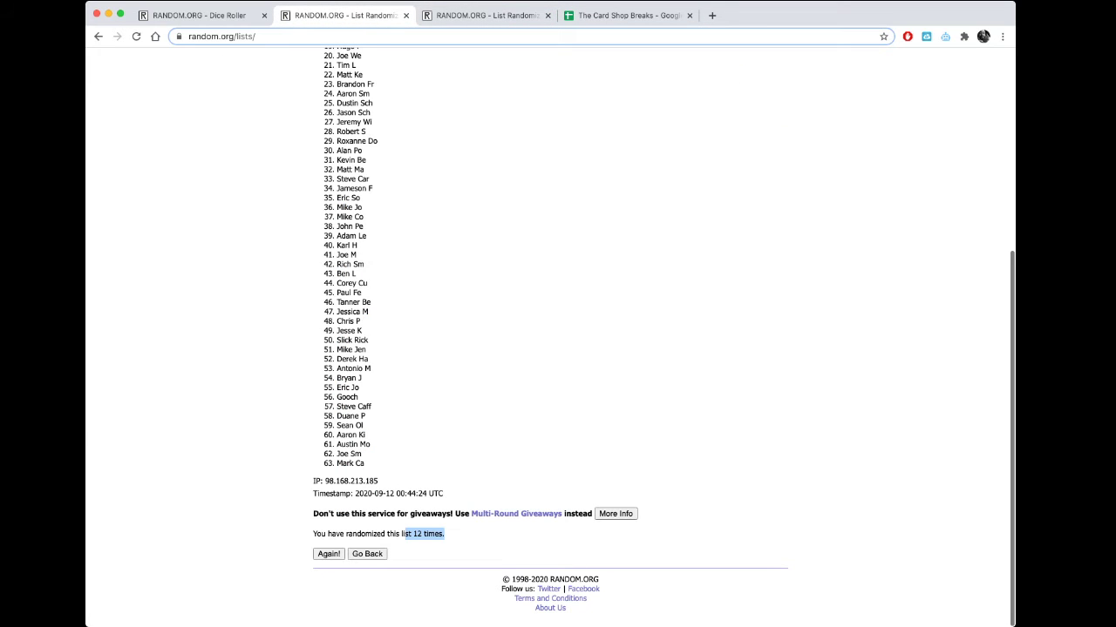
drag(404, 533, 335, 185)
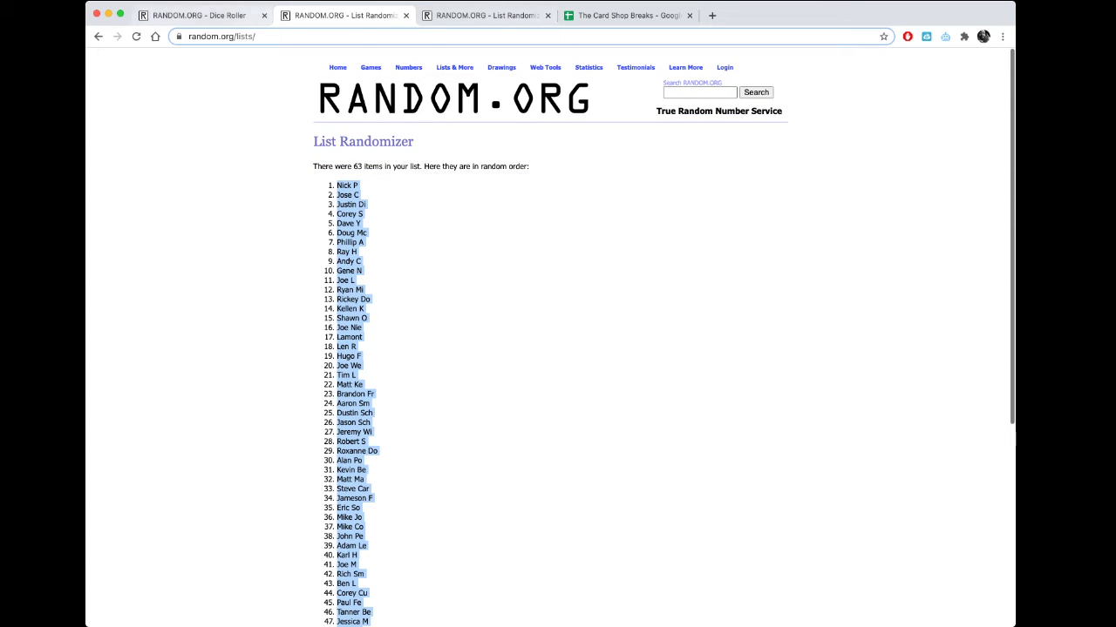
click(610, 15)
click(141, 144)
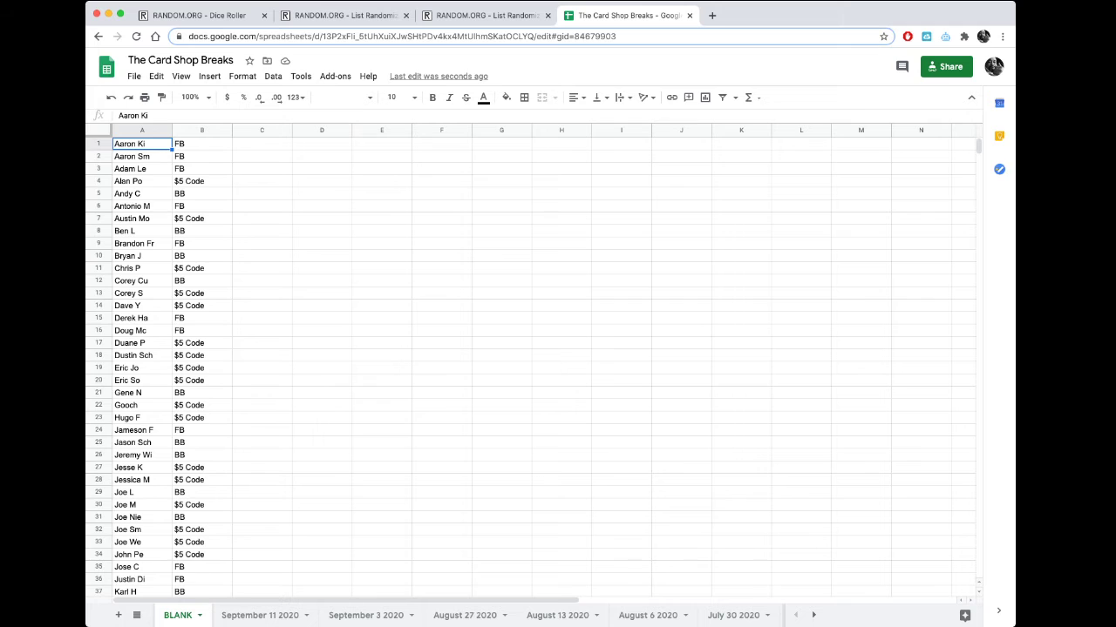
key(super+v)
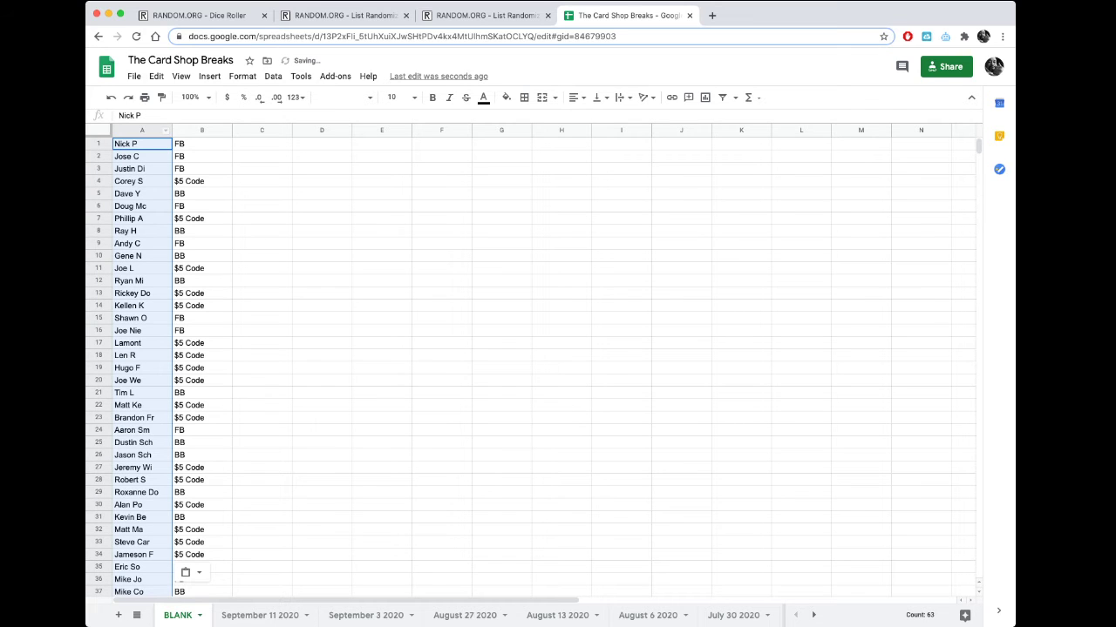
click(141, 144)
drag(141, 144, 188, 600)
key(shift+Down)
key(shift+Down)
key(shift+Down)
key(shift+Down)
key(shift+Down)
key(shift+Down)
key(shift+Down)
key(shift+Down)
key(shift+Down)
key(shift+Down)
key(shift+Down)
key(shift+Down)
key(shift+Down)
key(shift+Down)
key(shift+Down)
key(shift+Down)
key(shift+Down)
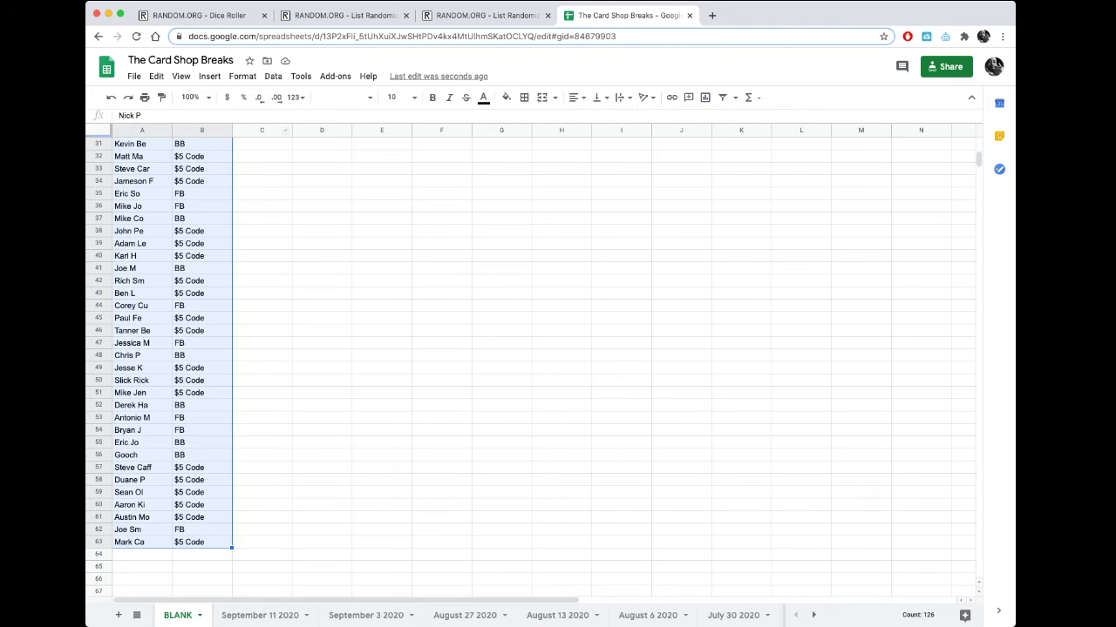
click(273, 75)
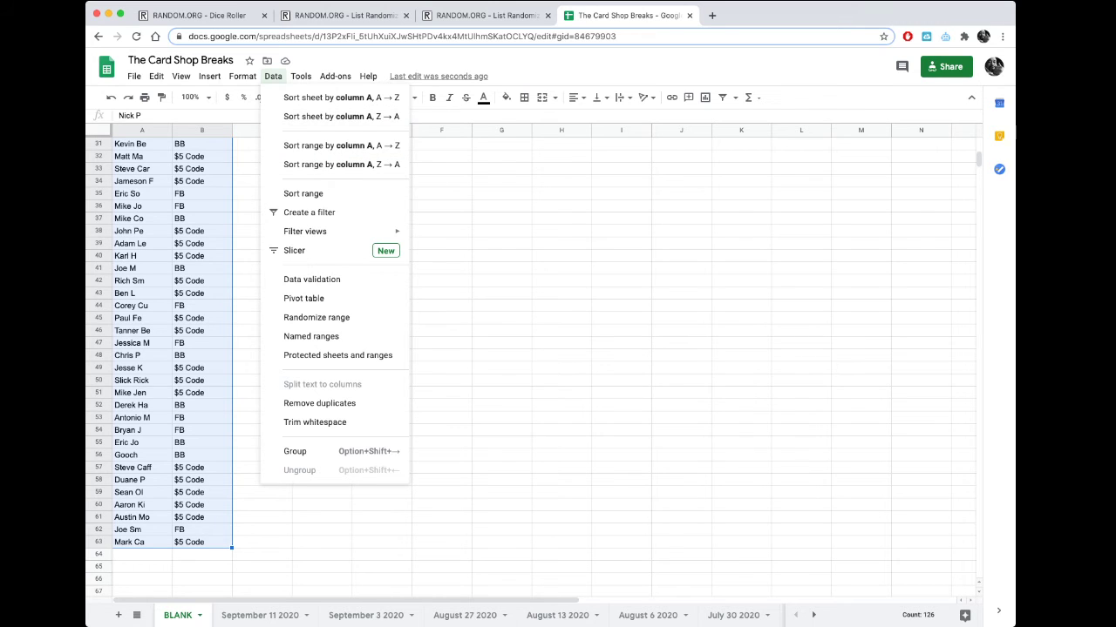
click(261, 492)
Select the names and prizes in A1:B63 and sort the sheet by column B from A to Z.
drag(201, 542, 111, 99)
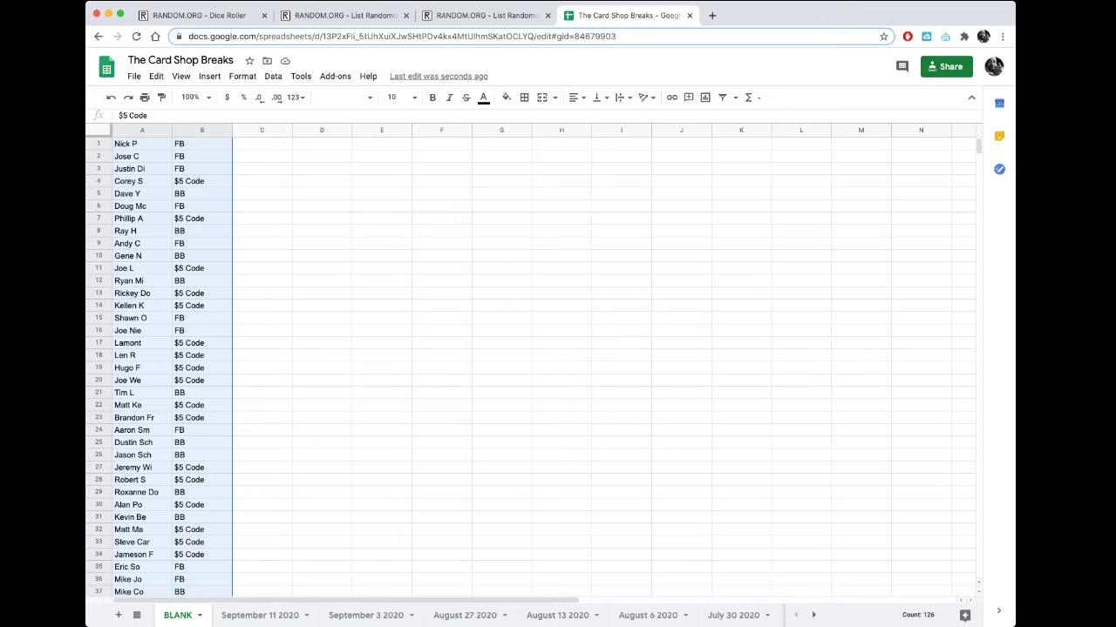
click(273, 76)
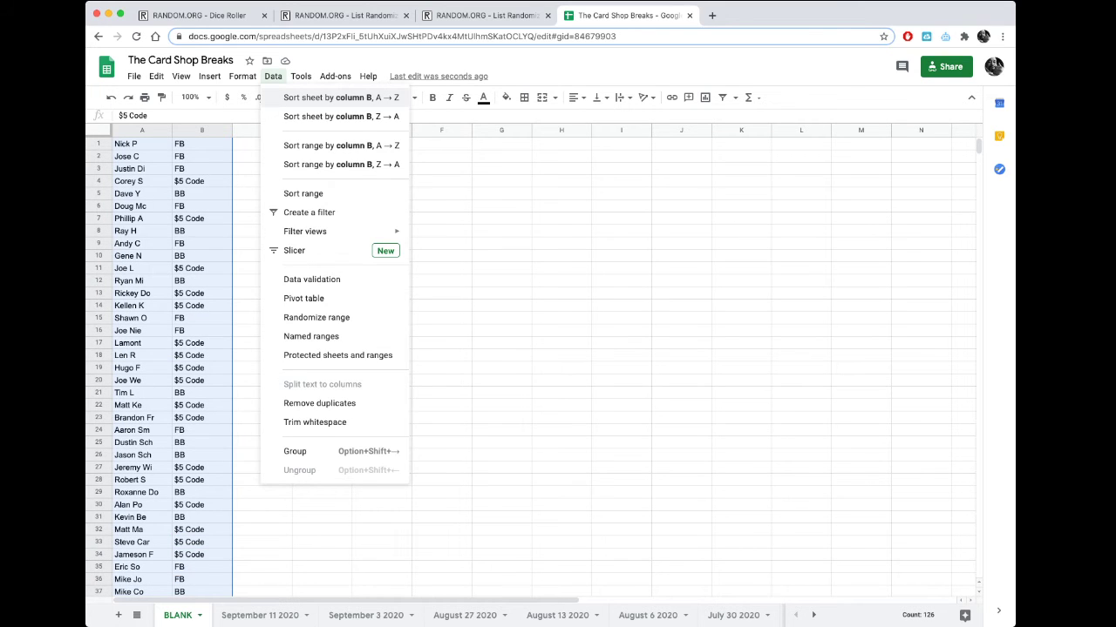
click(340, 97)
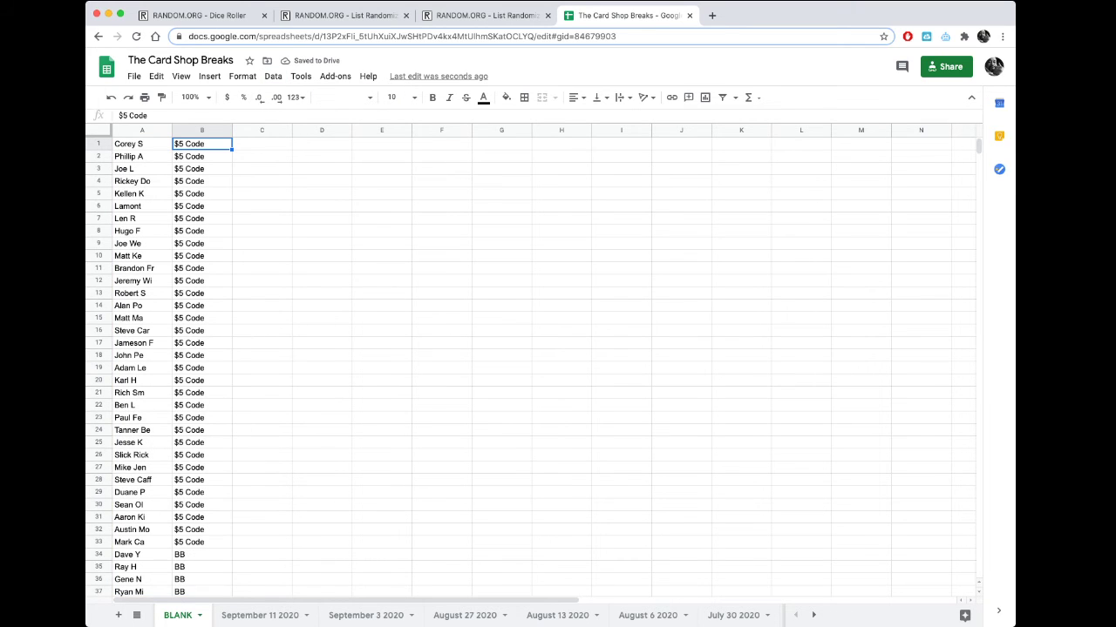
Highlight each prize group in turn for review: $5 Code in A1:B33, BB in A34:B48 and FB in A49:B63.
drag(141, 144, 201, 542)
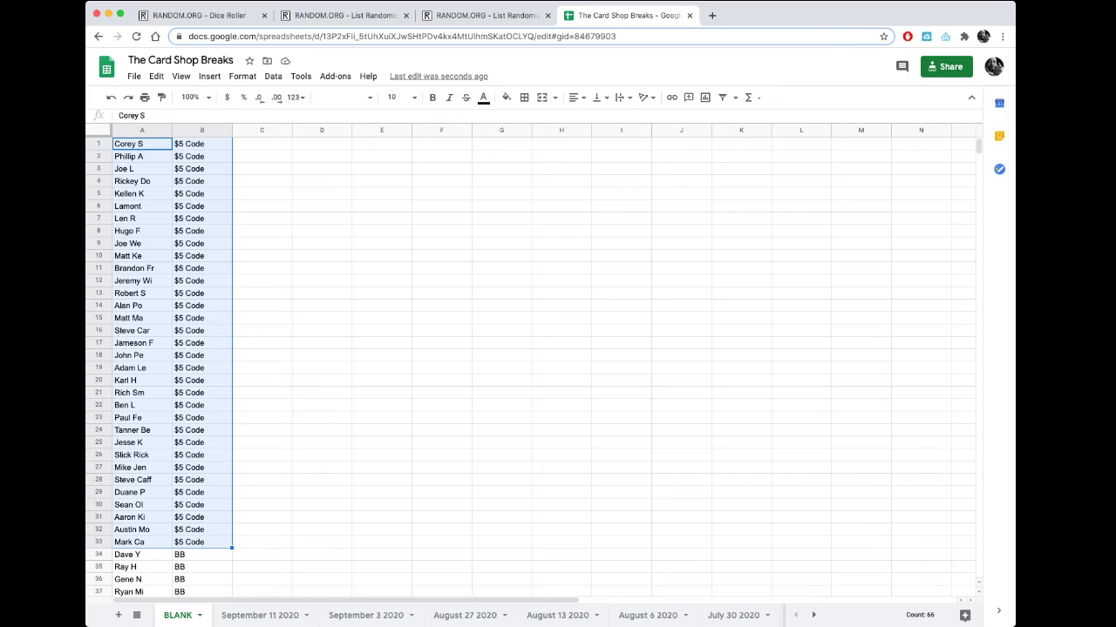
click(261, 530)
scroll(523, 366, down, 3)
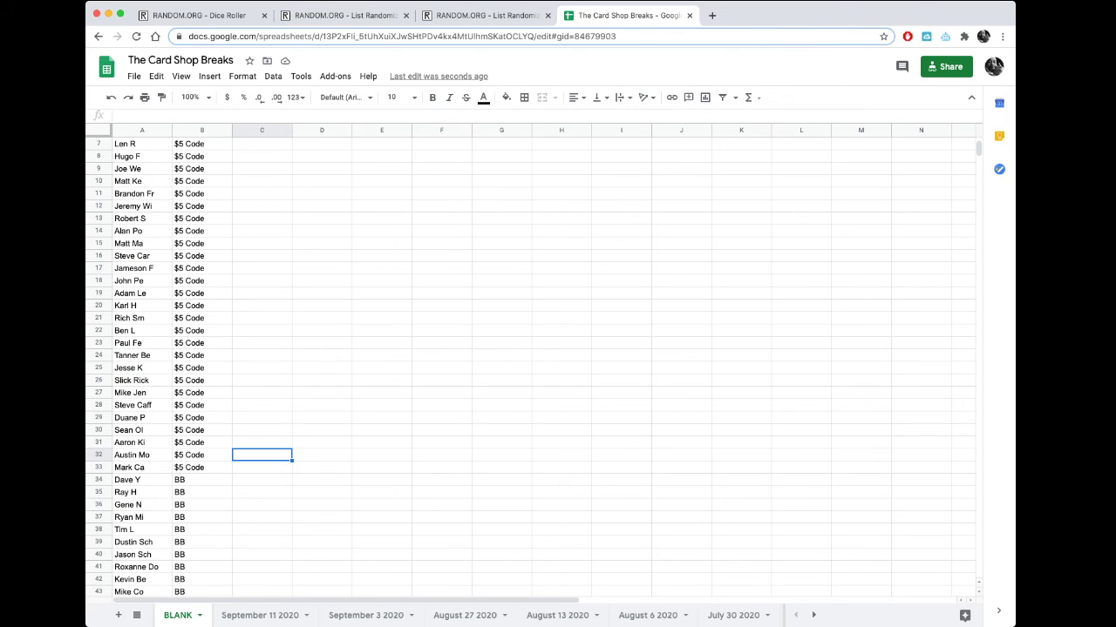
click(142, 479)
scroll(530, 366, down, 5)
scroll(523, 366, down, 2)
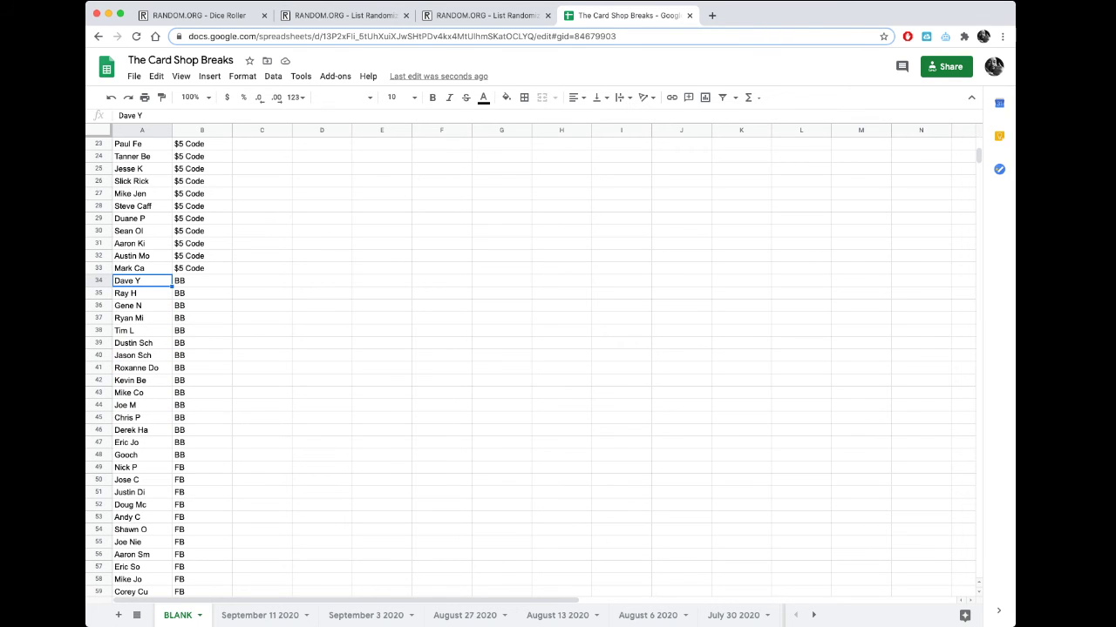
shift+click(201, 455)
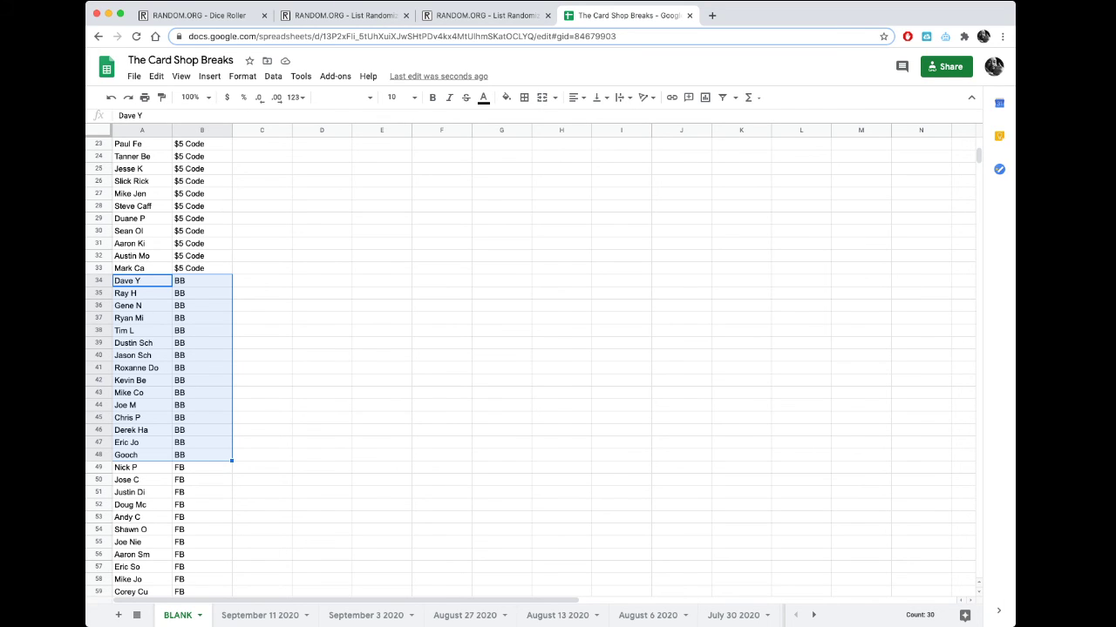
drag(141, 467, 201, 568)
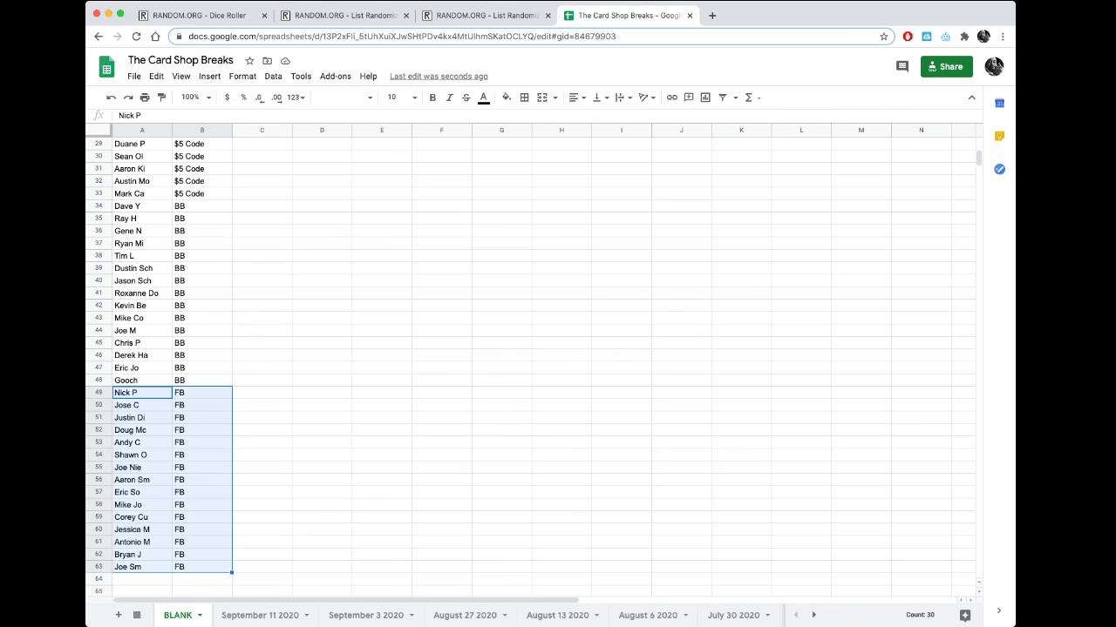